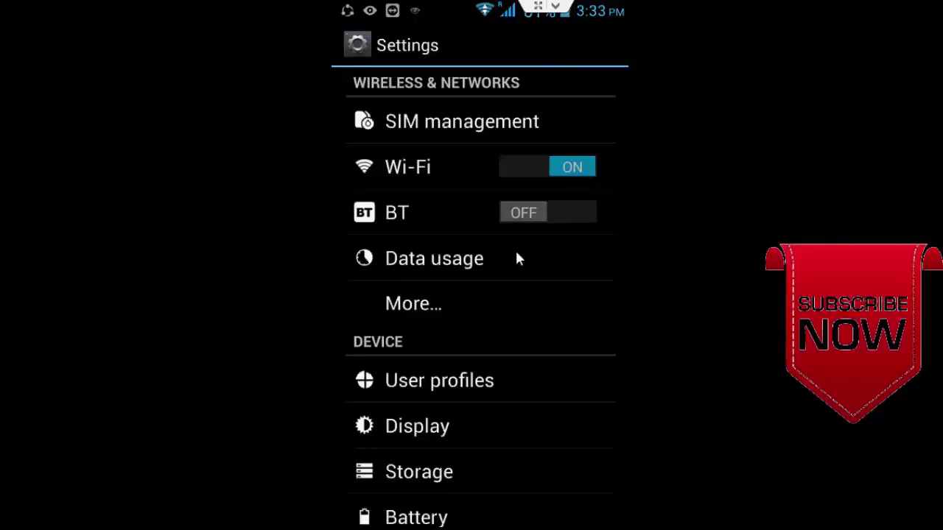
Step: Go from More… under Wireless & networks to the Mobile network settings page
click(396, 309)
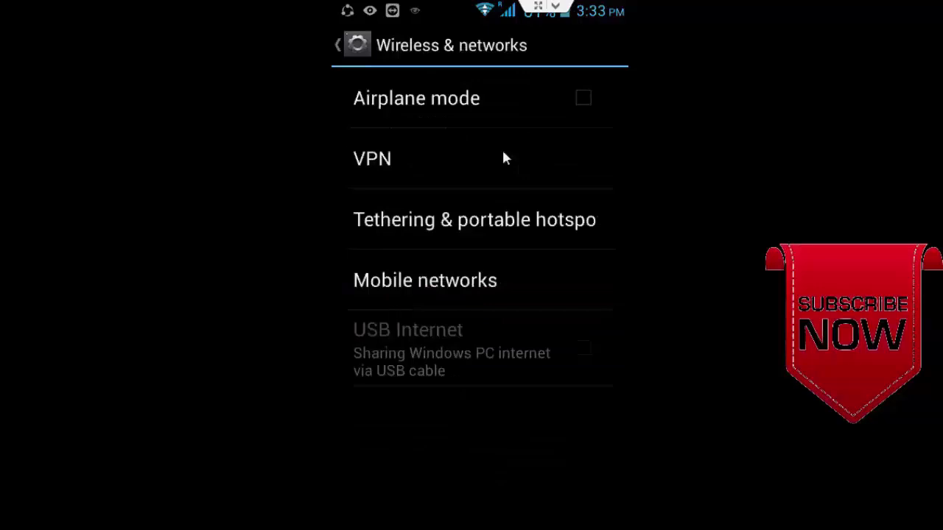
click(438, 287)
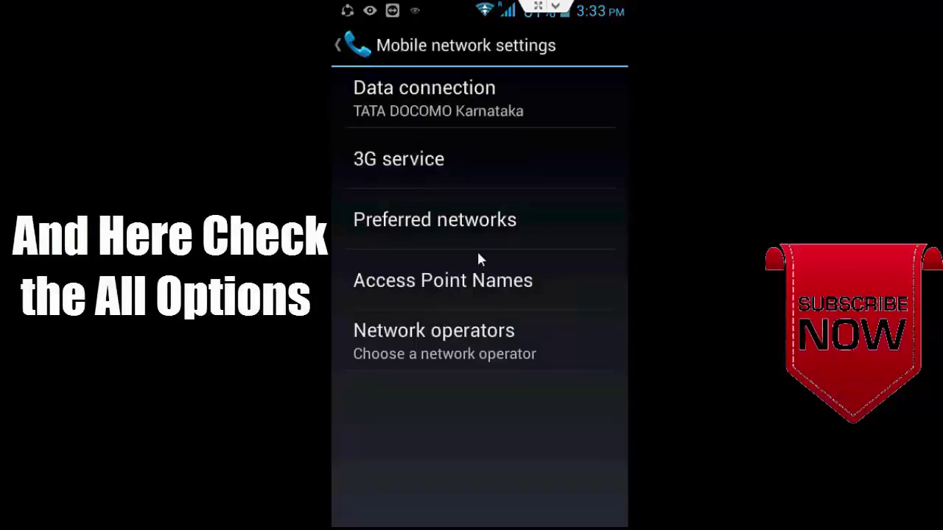
click(421, 103)
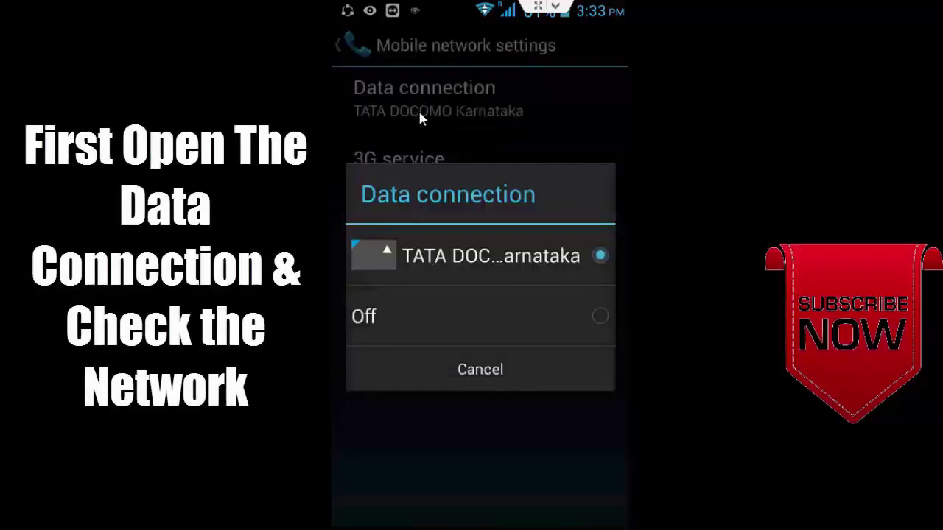
click(469, 372)
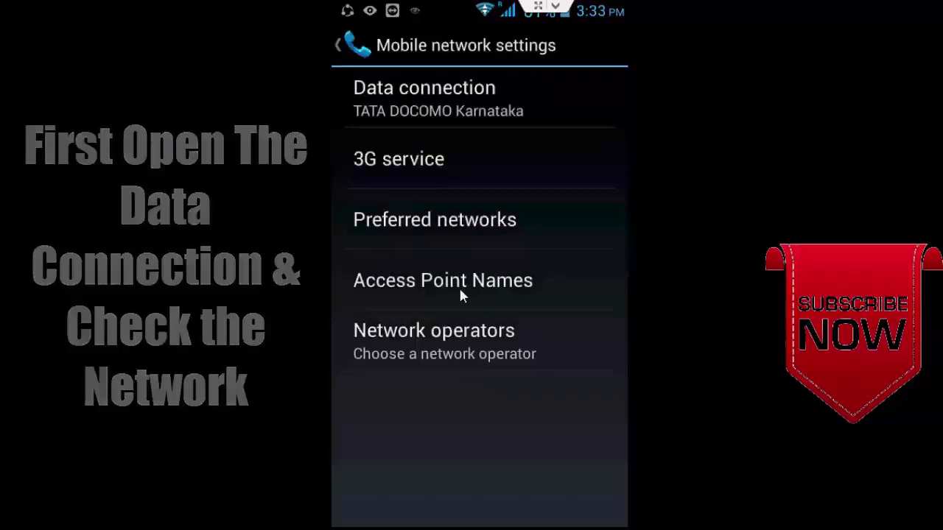
click(425, 162)
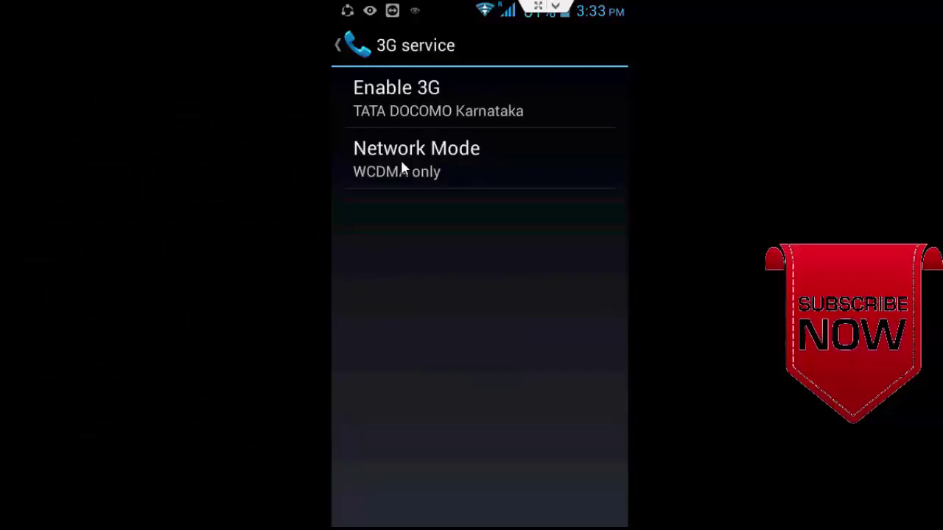
key(Escape)
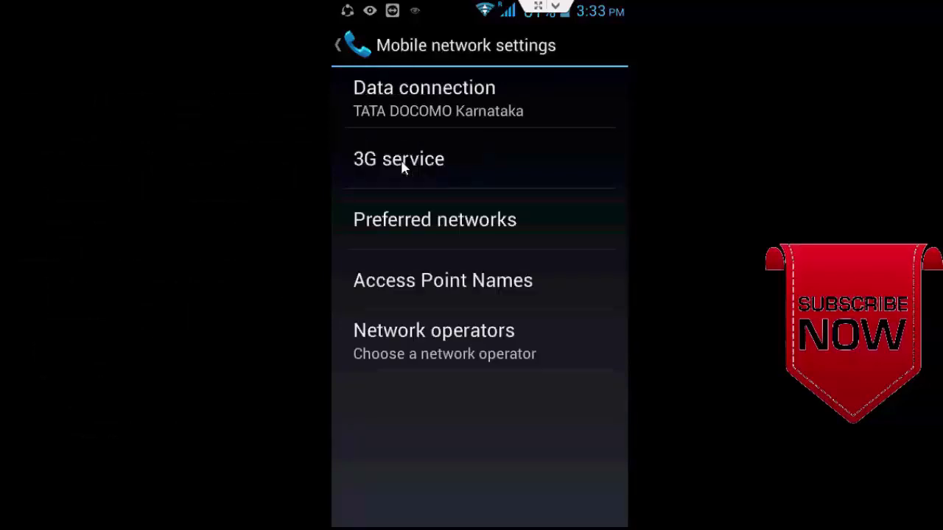
click(415, 221)
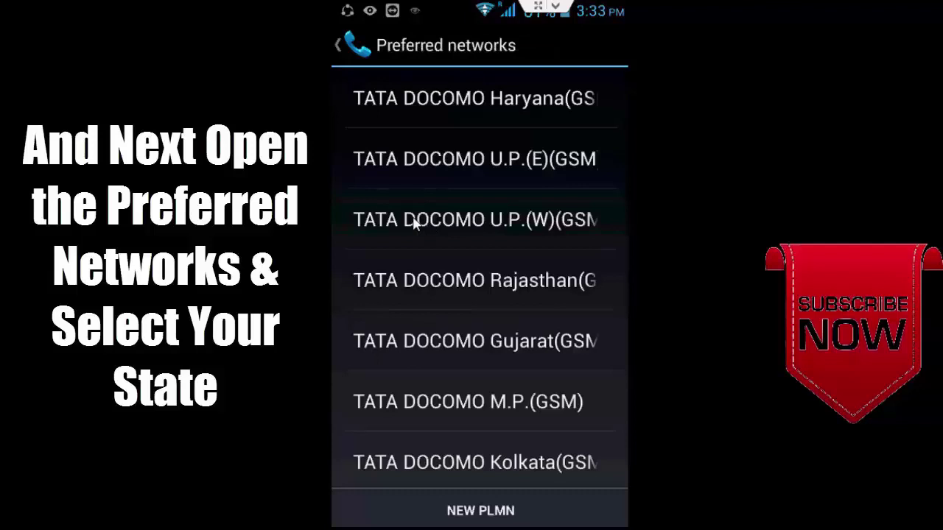
key(Escape)
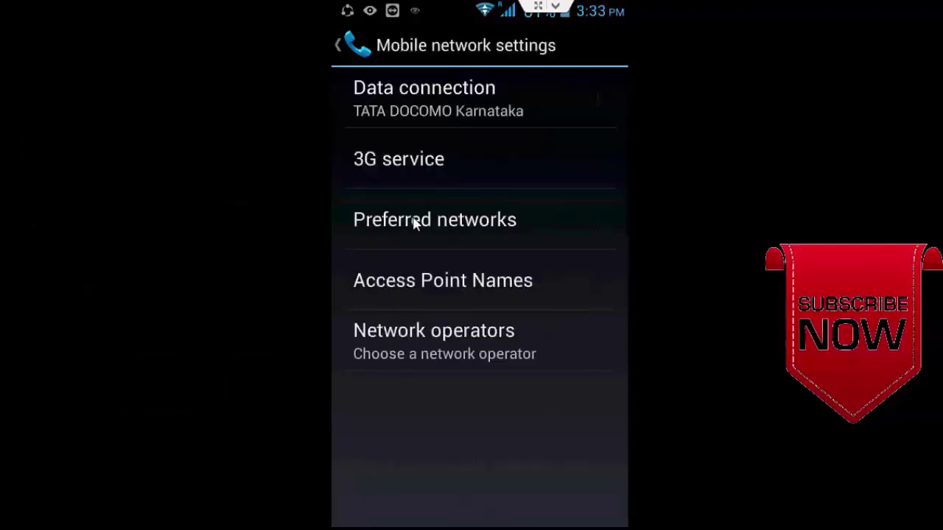
Step: Check Access Point Names, then have Network operators choose the operator automatically
click(383, 285)
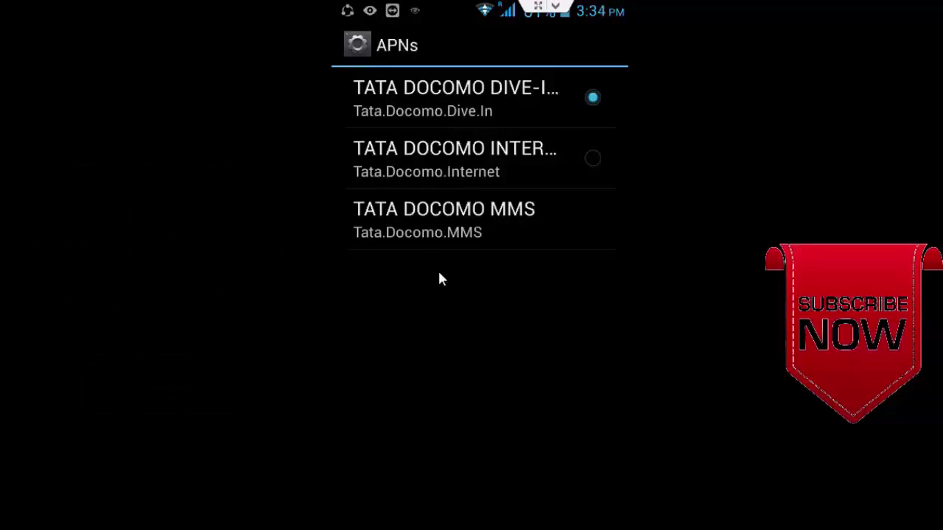
key(Escape)
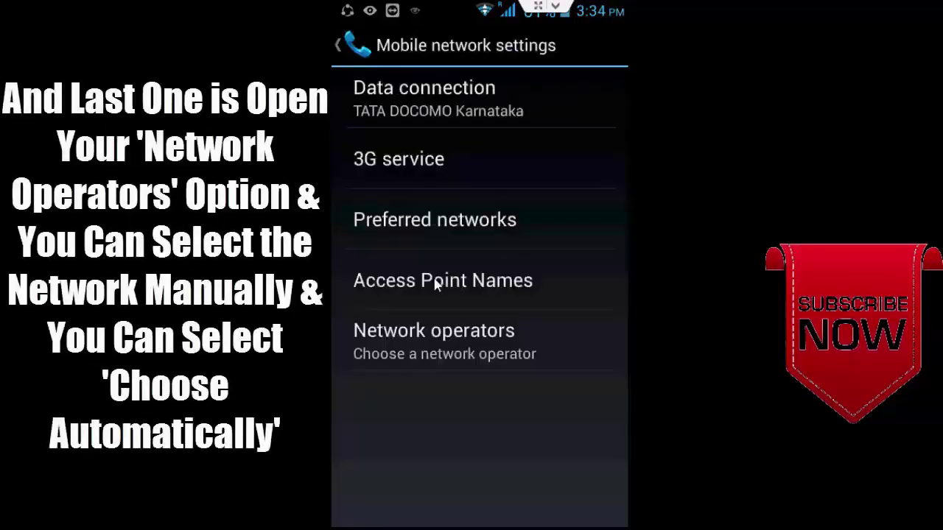
click(431, 335)
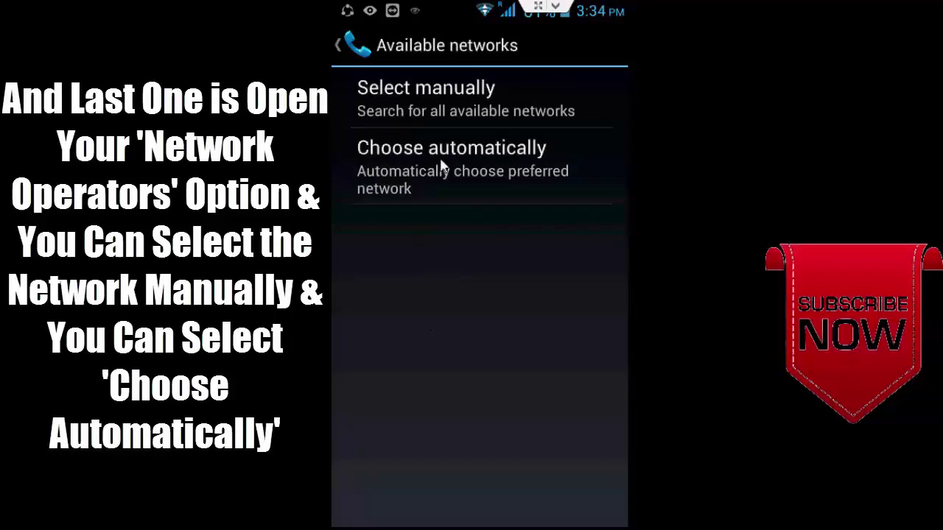
click(393, 159)
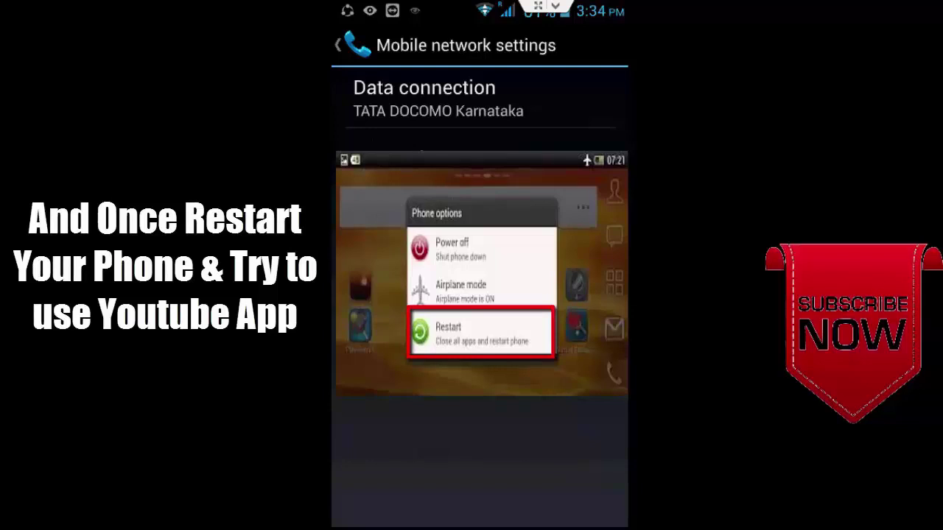
Step: Return to main Settings, find YouTube in the full Apps list and open its App info
key(Escape)
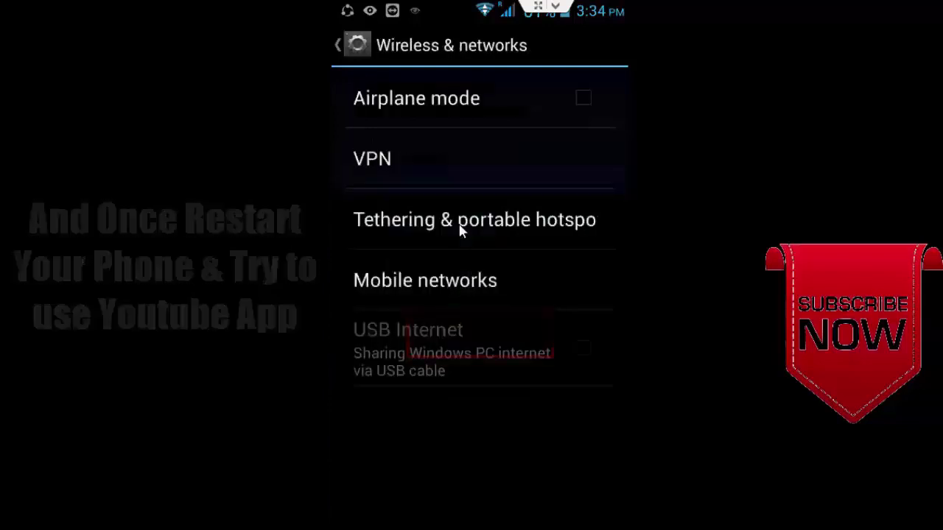
key(Escape)
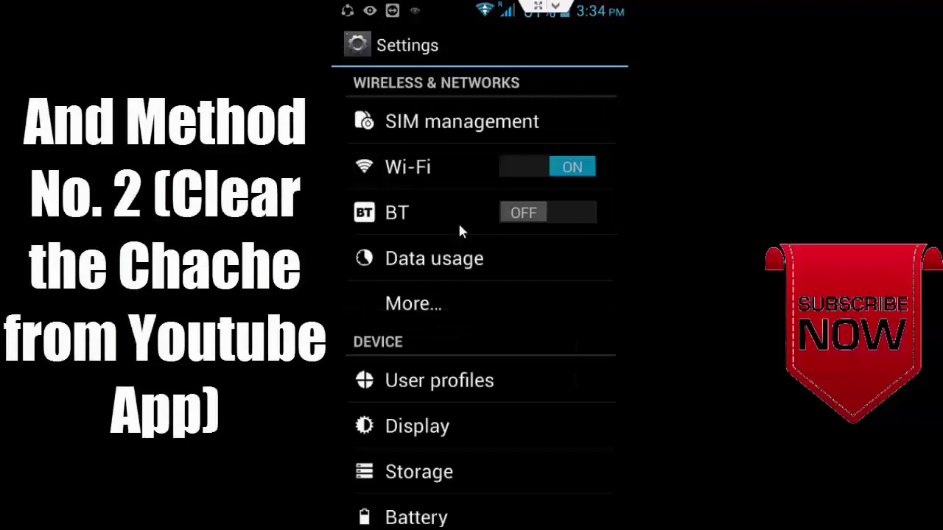
scroll(459, 227, down, 3)
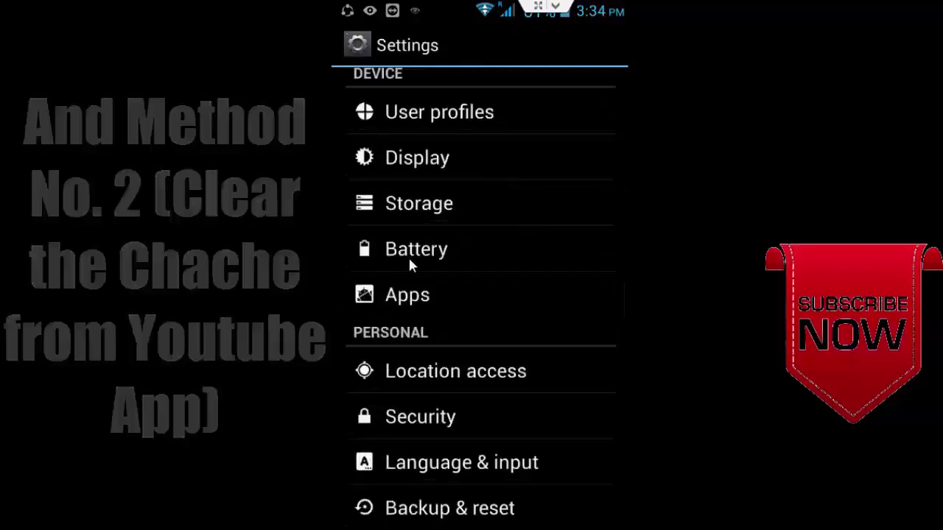
click(391, 300)
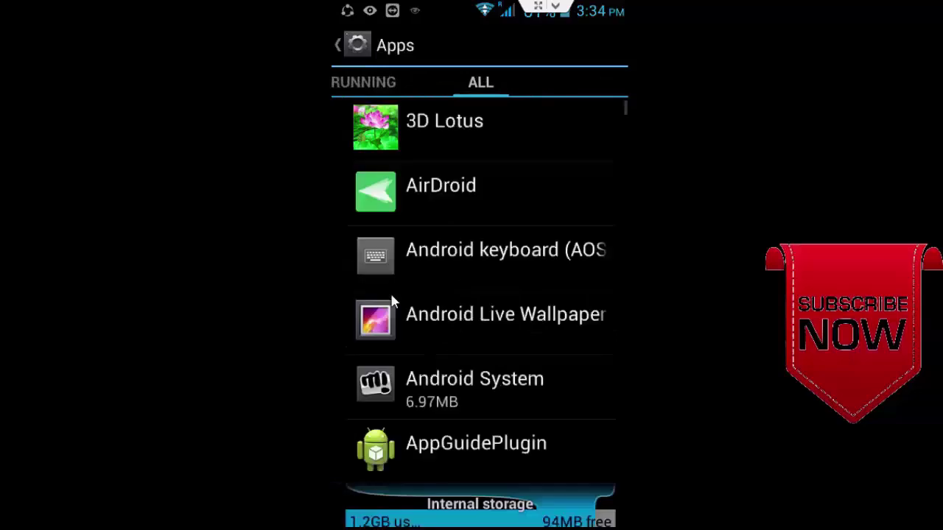
scroll(391, 301, down, 5)
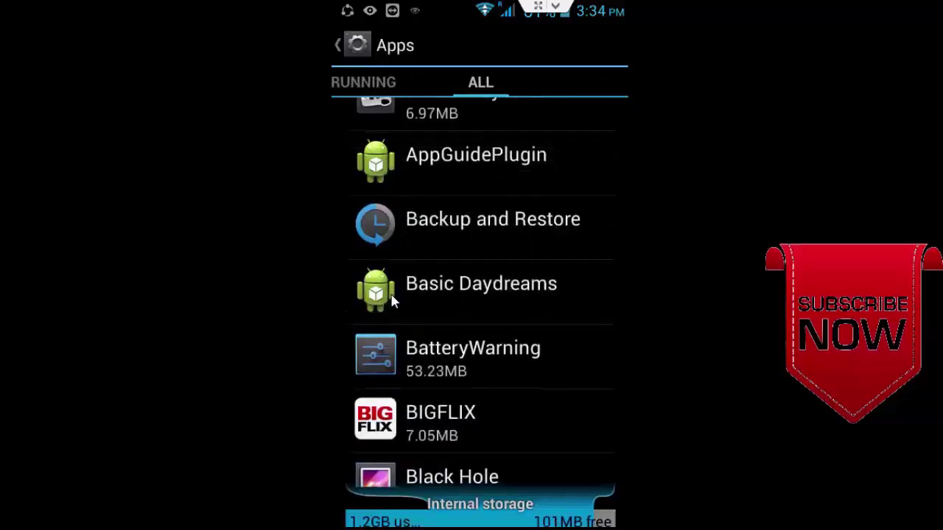
scroll(391, 301, down, 20)
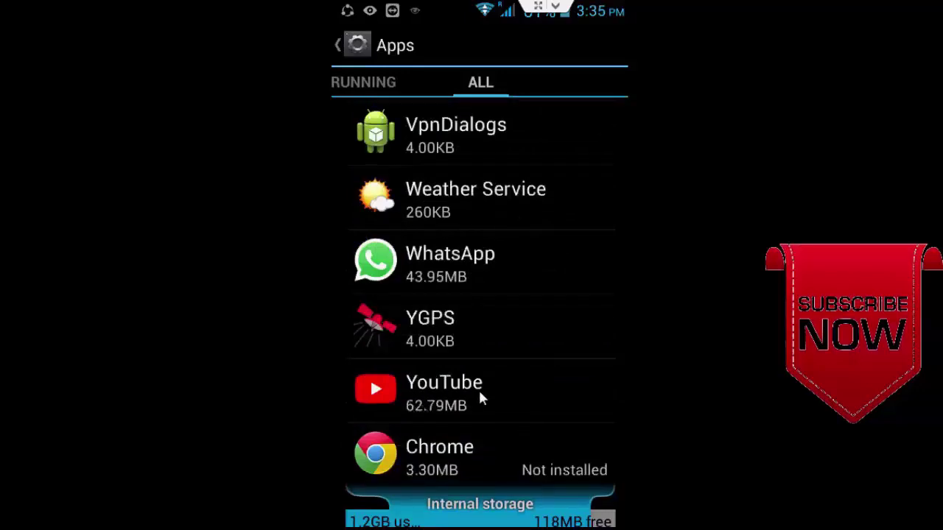
click(431, 398)
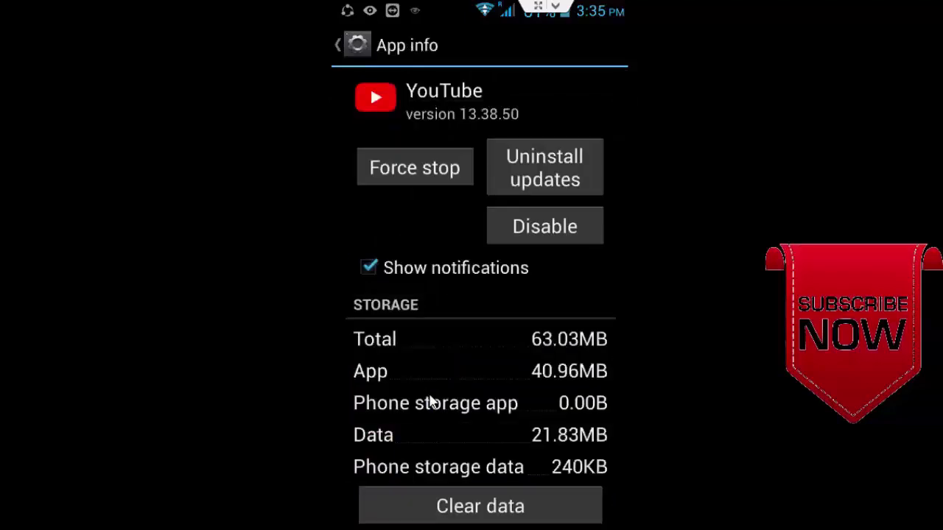
Step: Clear YouTube's cache and its app data
scroll(431, 402, down, 5)
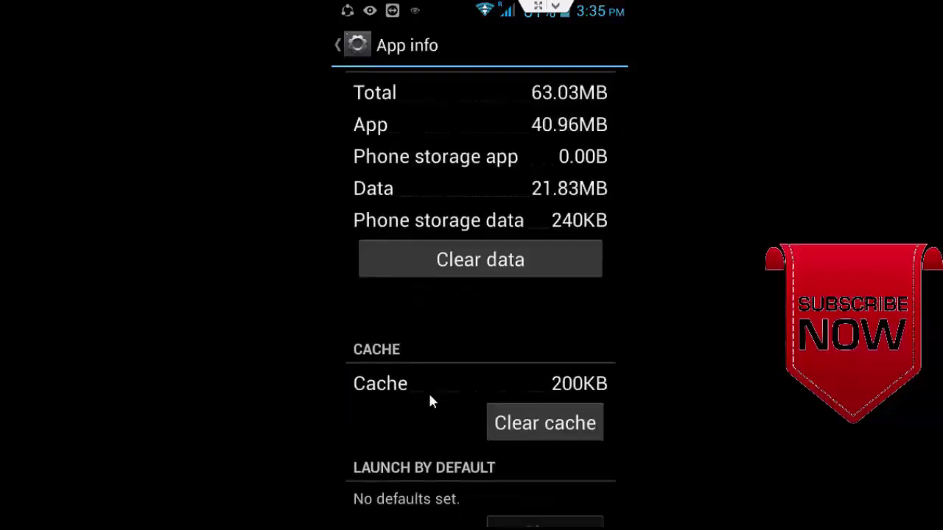
click(506, 420)
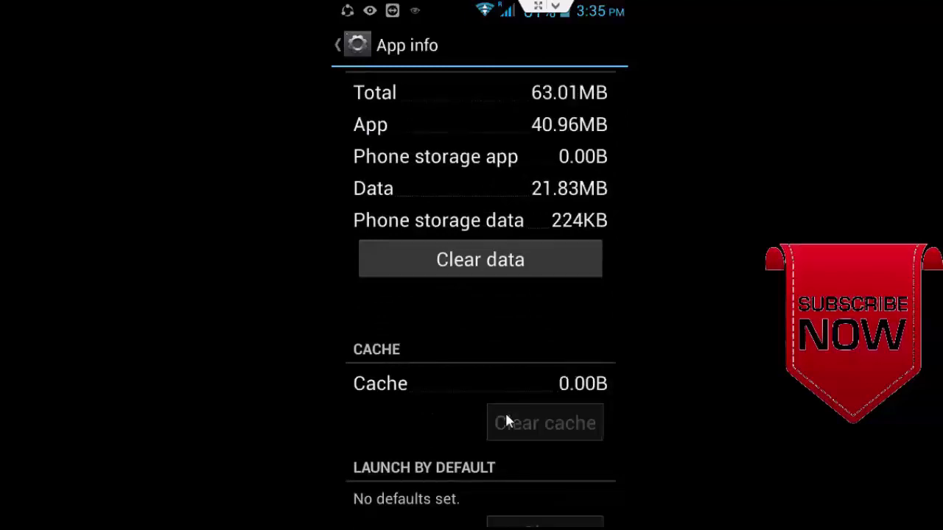
click(485, 265)
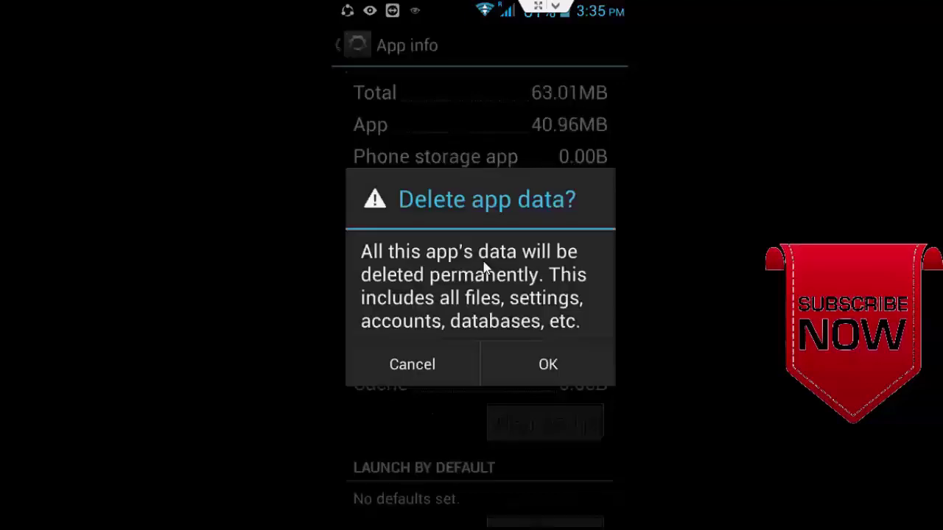
click(545, 371)
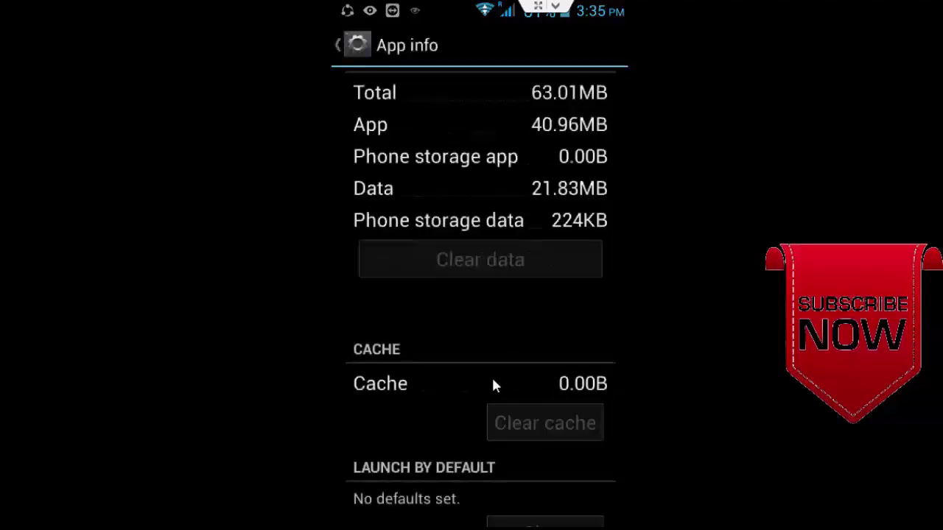
Step: Force stop YouTube and return to the apps list, now showing 40.96MB
scroll(492, 386, up, 5)
click(409, 169)
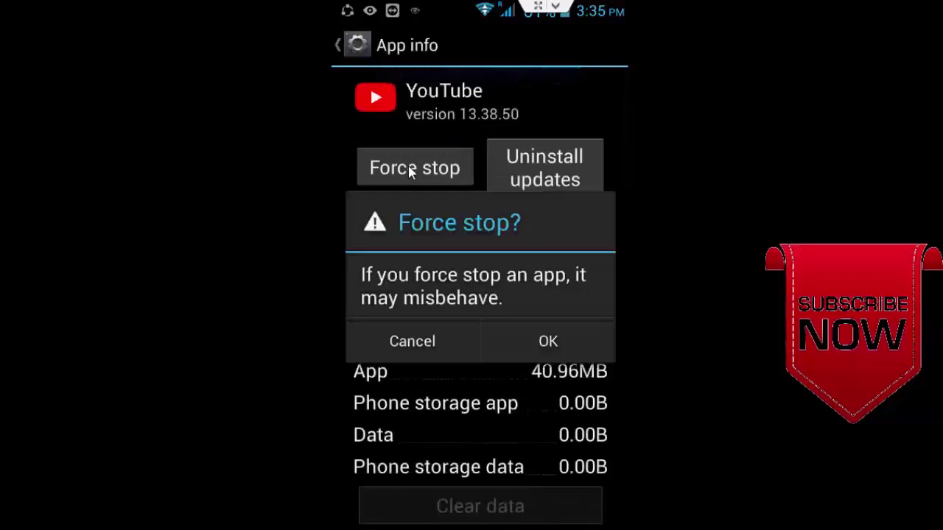
click(545, 342)
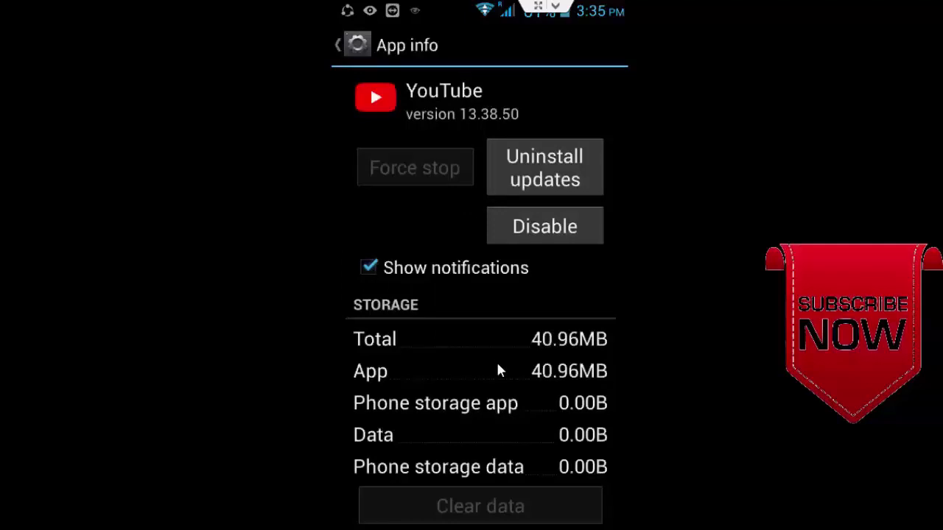
key(Escape)
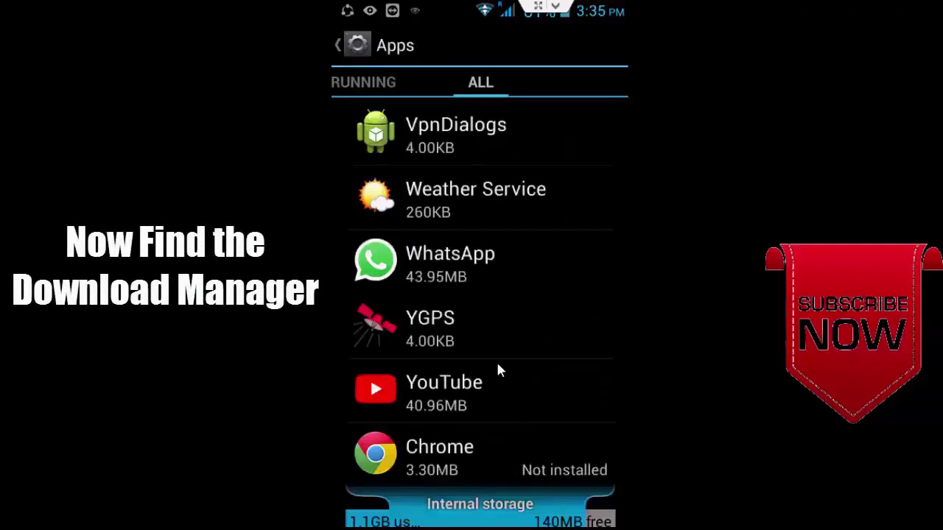
Step: Open Download Manager's App info from the apps list
scroll(498, 366, up, 1)
scroll(497, 369, up, 15)
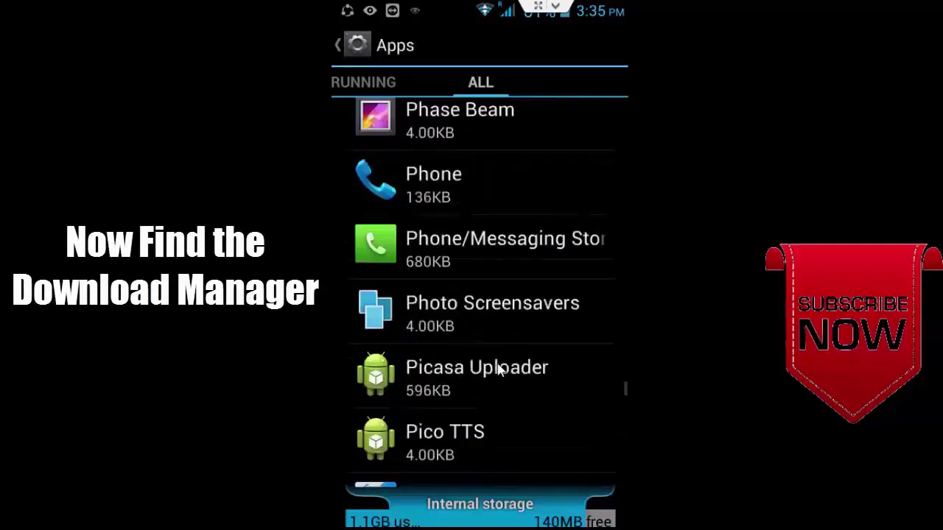
scroll(497, 370, up, 15)
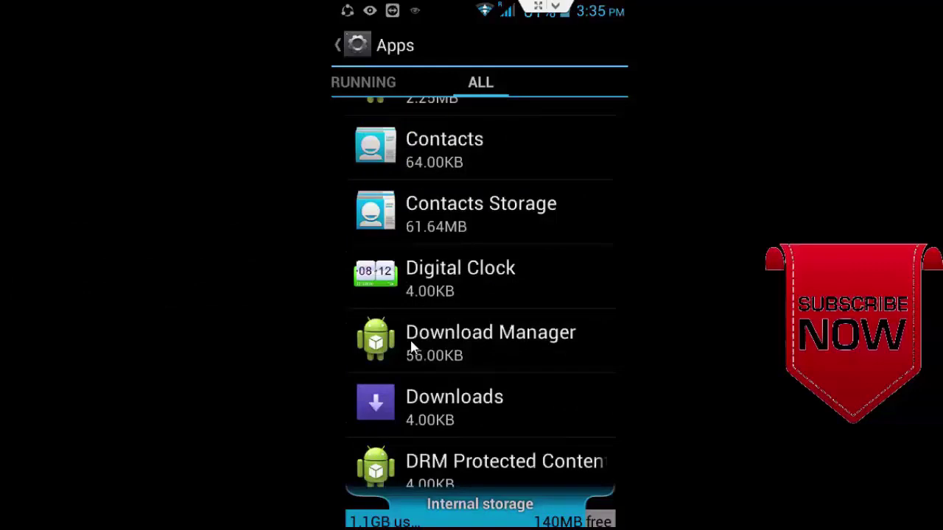
click(482, 339)
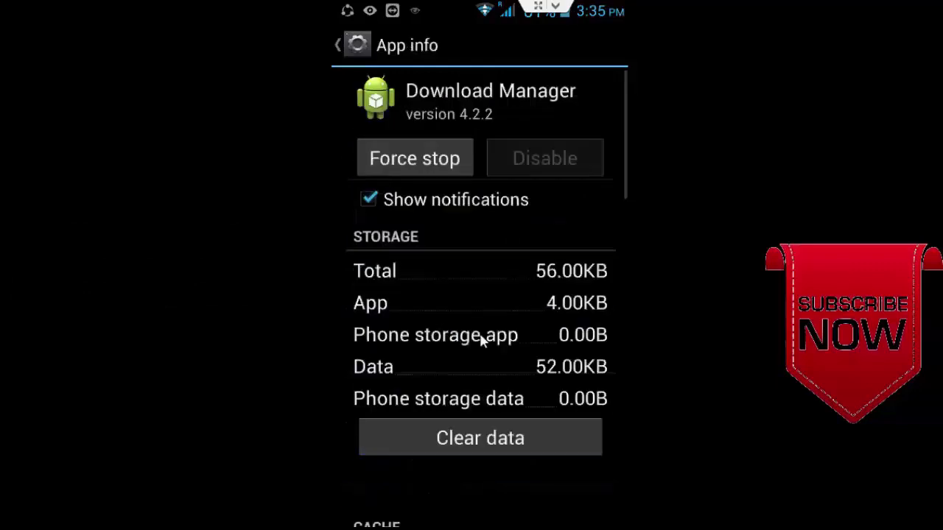
Step: Clear Download Manager's cache and its data
scroll(484, 337, down, 3)
scroll(474, 355, down, 5)
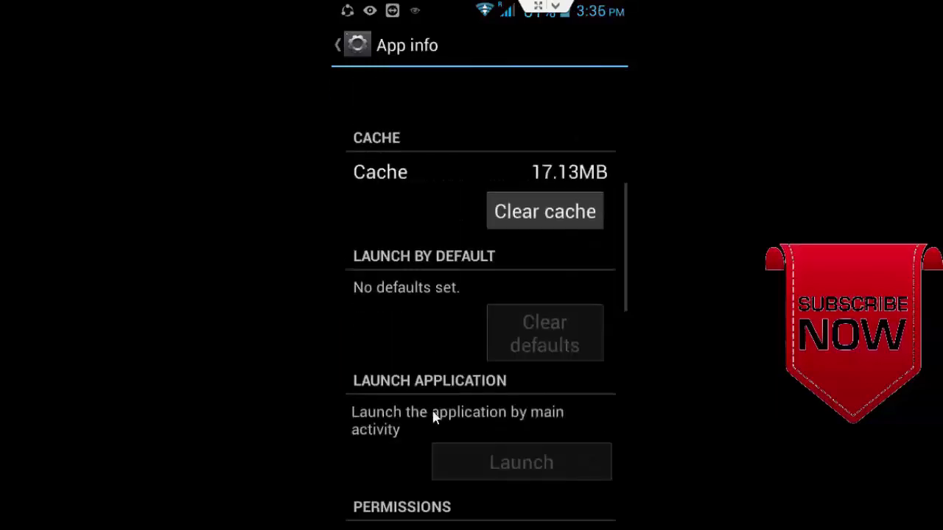
click(514, 202)
scroll(463, 251, up, 2)
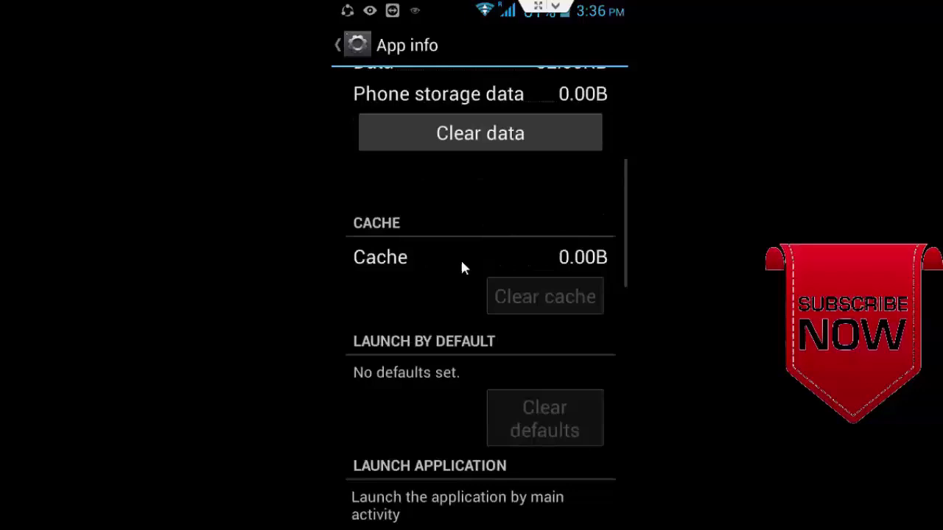
scroll(462, 268, up, 2)
click(459, 245)
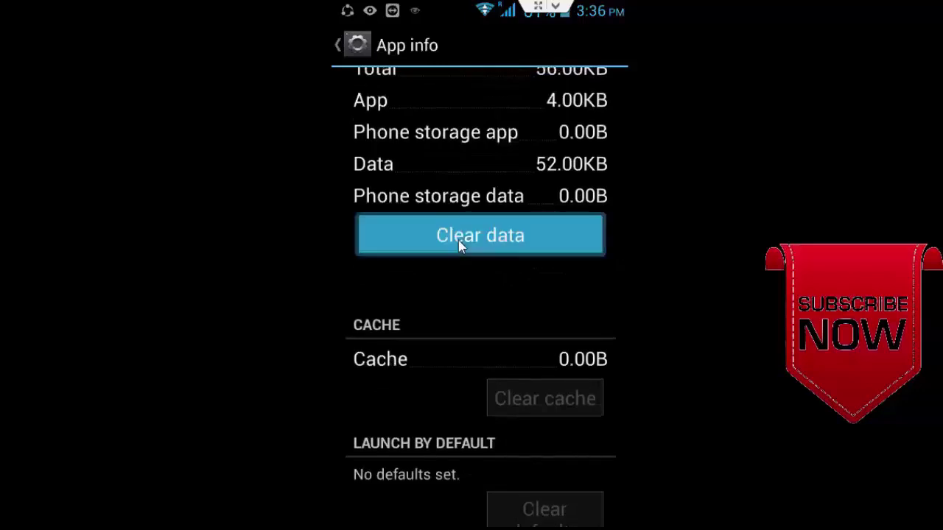
click(479, 376)
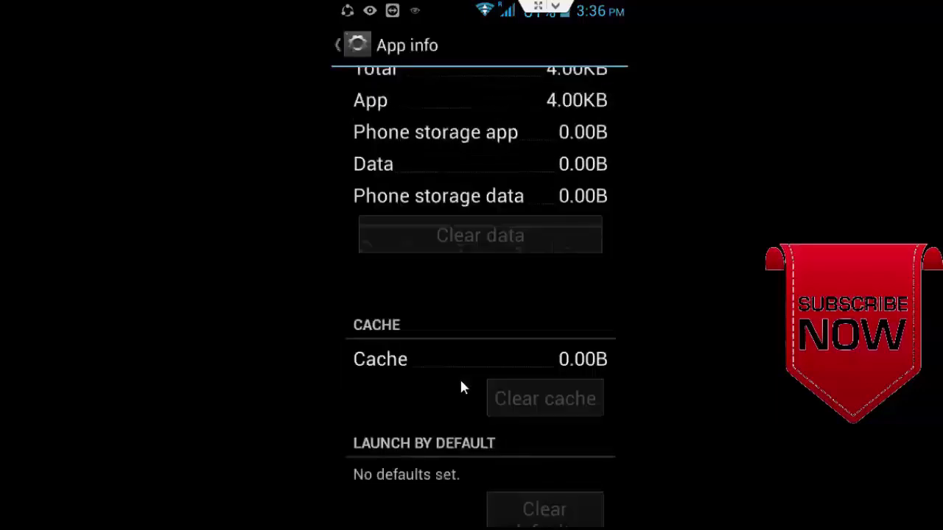
Step: Force stop Download Manager, leaving 4.00KB total storage
scroll(459, 378, up, 4)
click(412, 160)
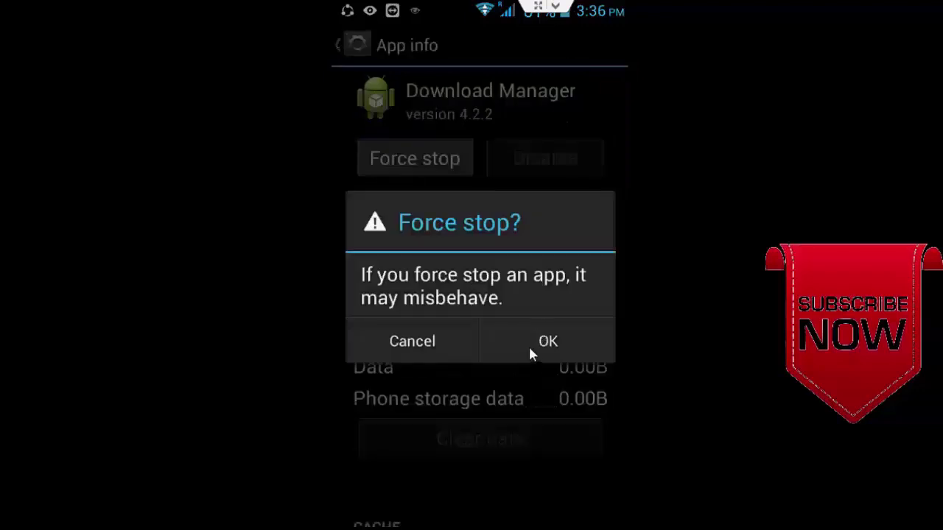
click(532, 341)
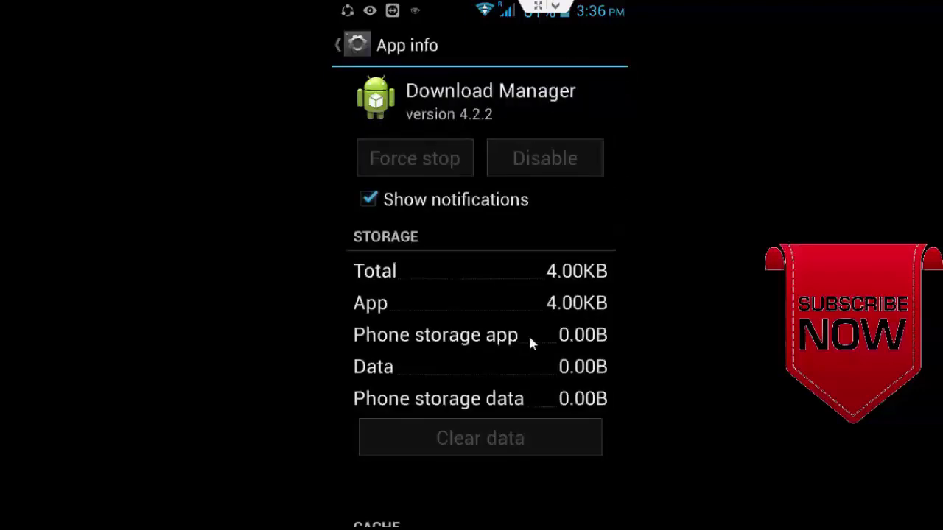